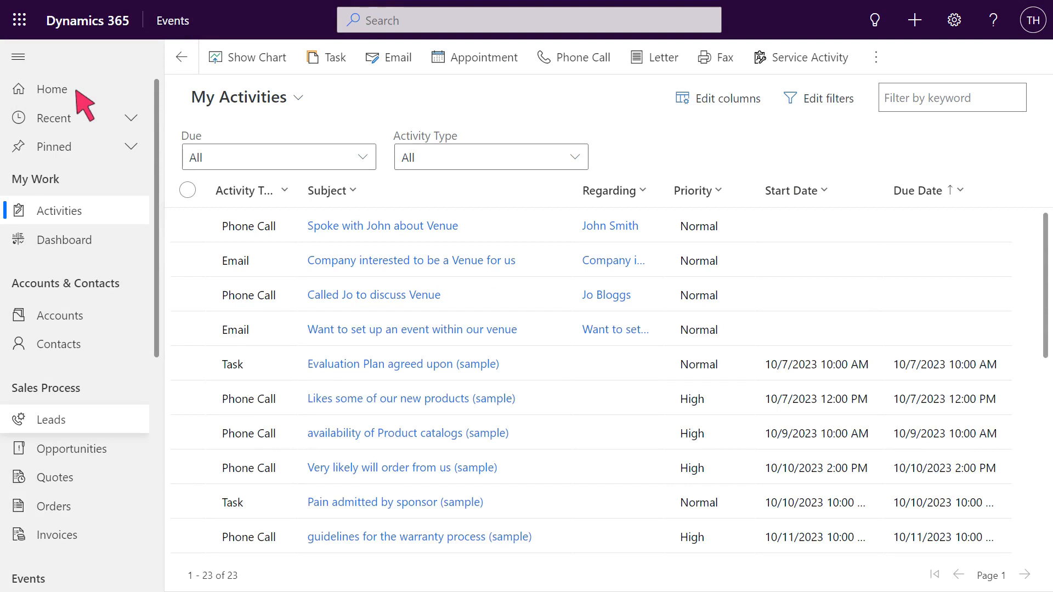
Start a new blank lead from the Open Leads list.
{"action": "left_click", "coordinate": [77, 423]}
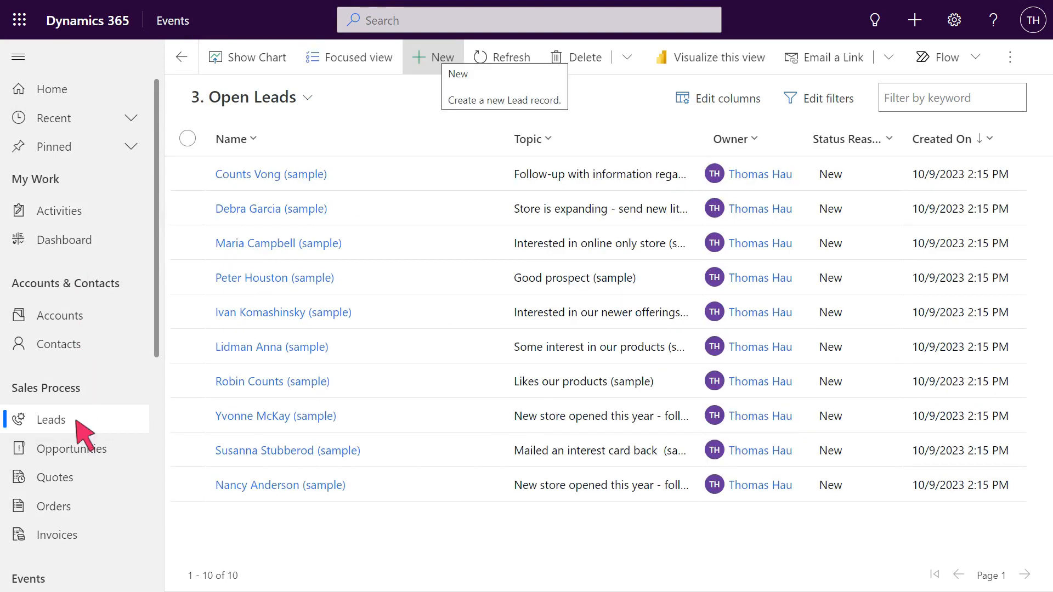
{"action": "left_click", "coordinate": [437, 58]}
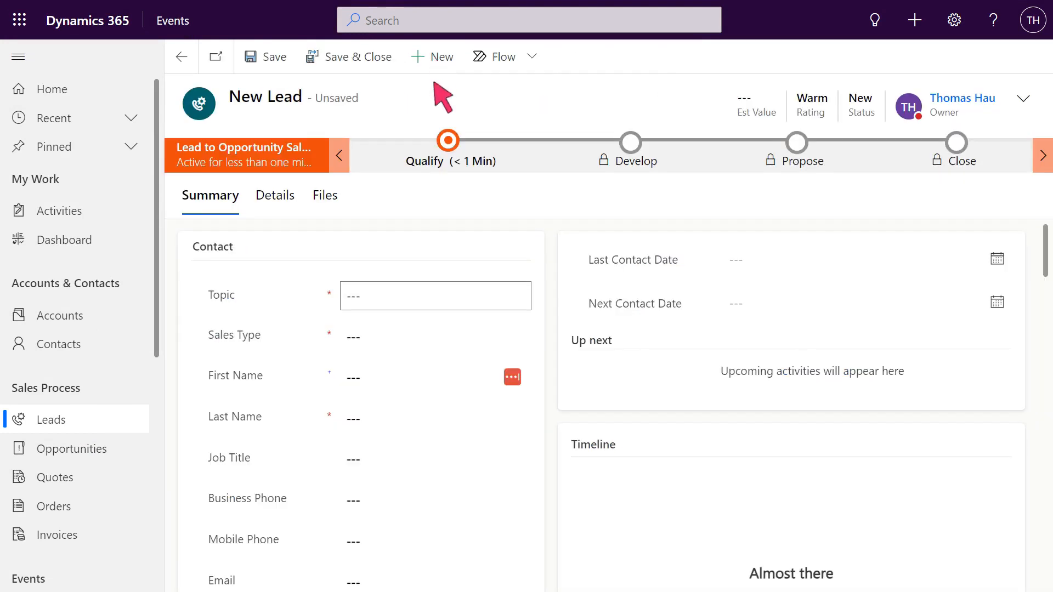
Enter the lead's event-attendance topic and set Sales Type to Event Interest.
{"action": "left_click", "coordinate": [437, 291]}
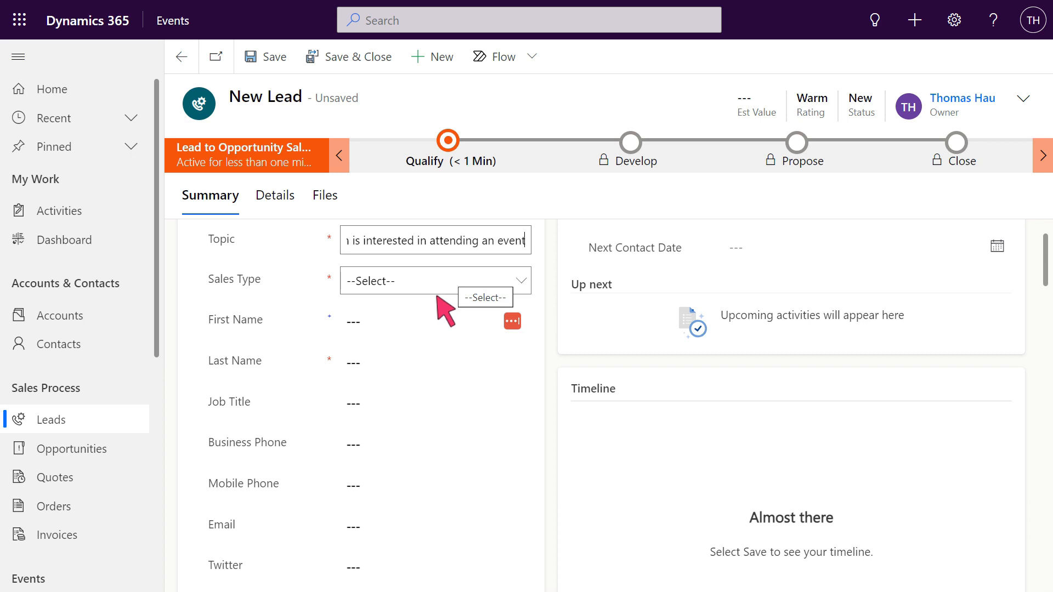
{"action": "left_click", "coordinate": [438, 284]}
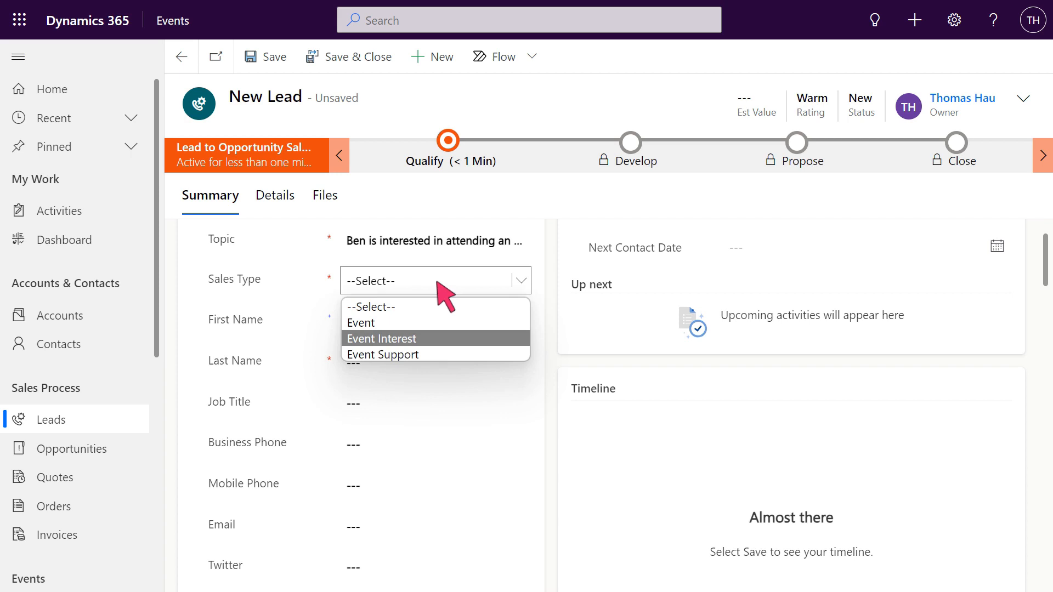
{"action": "left_click", "coordinate": [438, 334]}
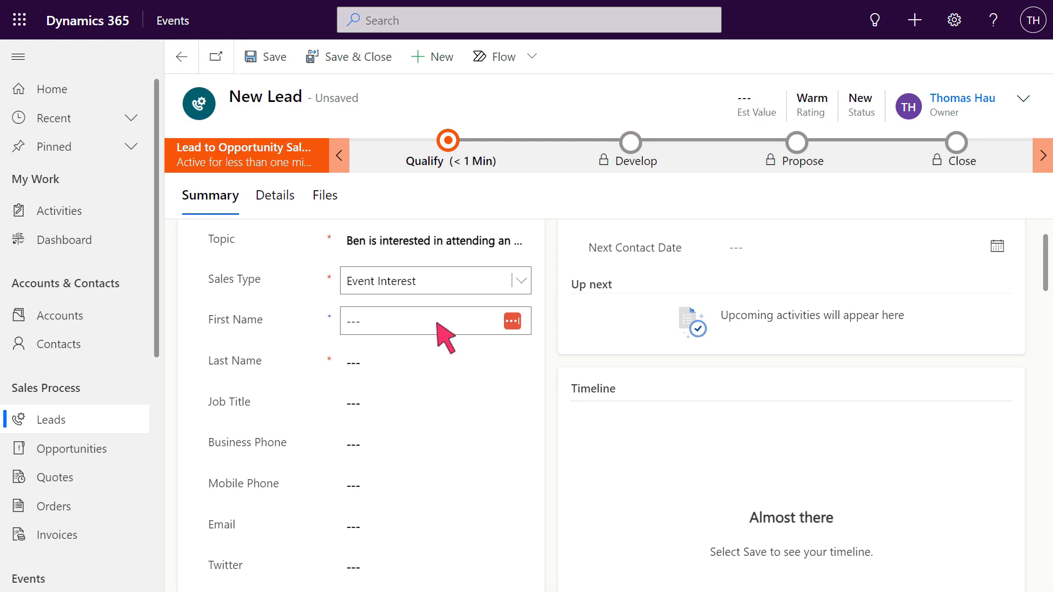
Fill in the contact's first name, last name and business phone number.
{"action": "key", "text": "Tab"}
{"action": "scroll", "coordinate": [437, 340], "scroll_direction": "down", "scroll_amount": 2}
{"action": "left_click", "coordinate": [438, 345]}
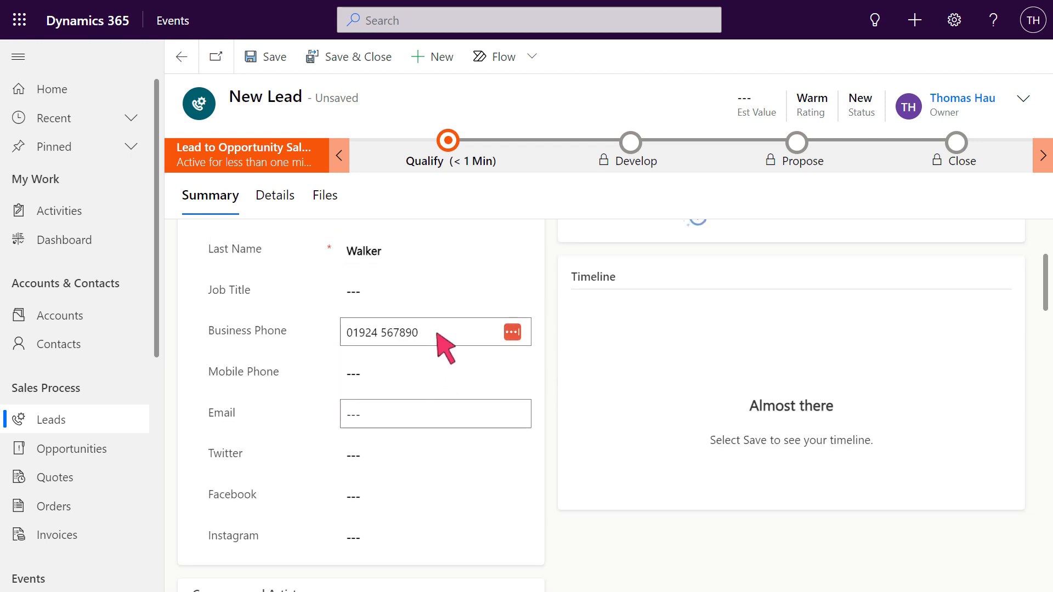
{"action": "scroll", "coordinate": [437, 423], "scroll_direction": "down", "scroll_amount": 10}
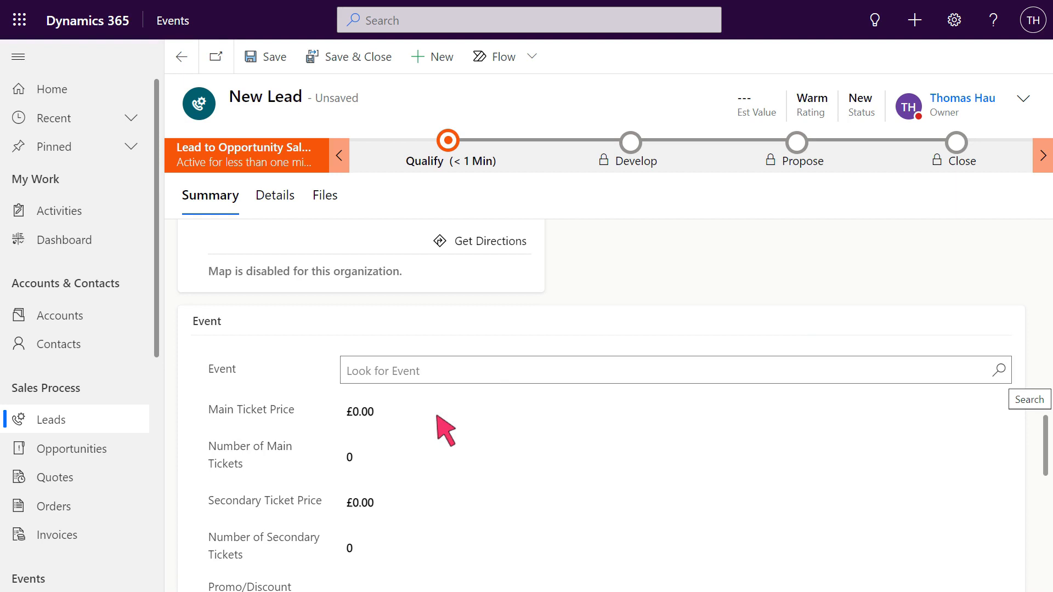
Set the Event lookup to 'Want to set up an event within our venue'.
{"action": "left_click", "coordinate": [887, 379]}
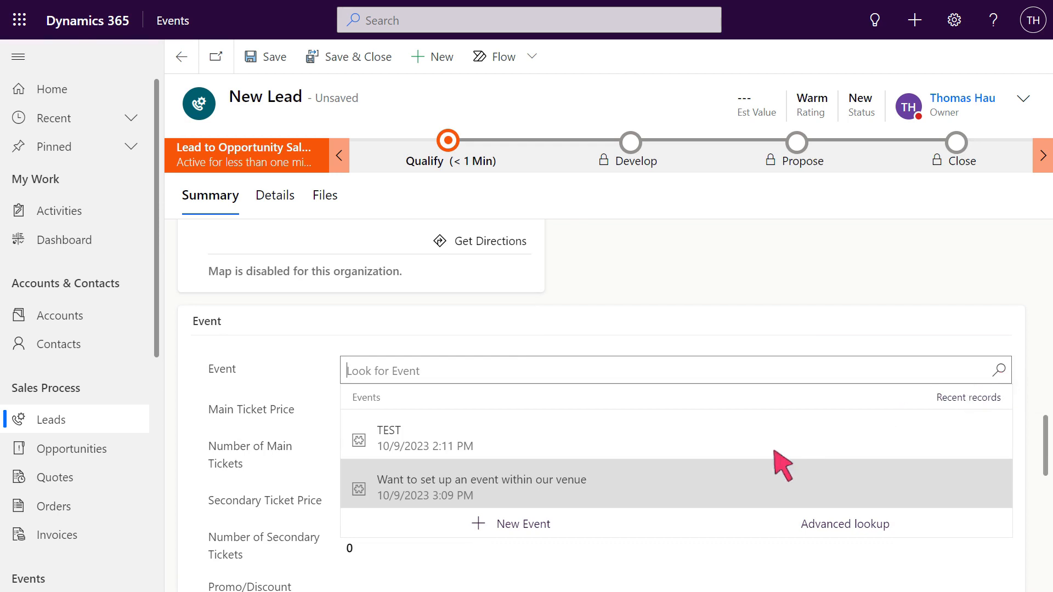
{"action": "left_click", "coordinate": [680, 485]}
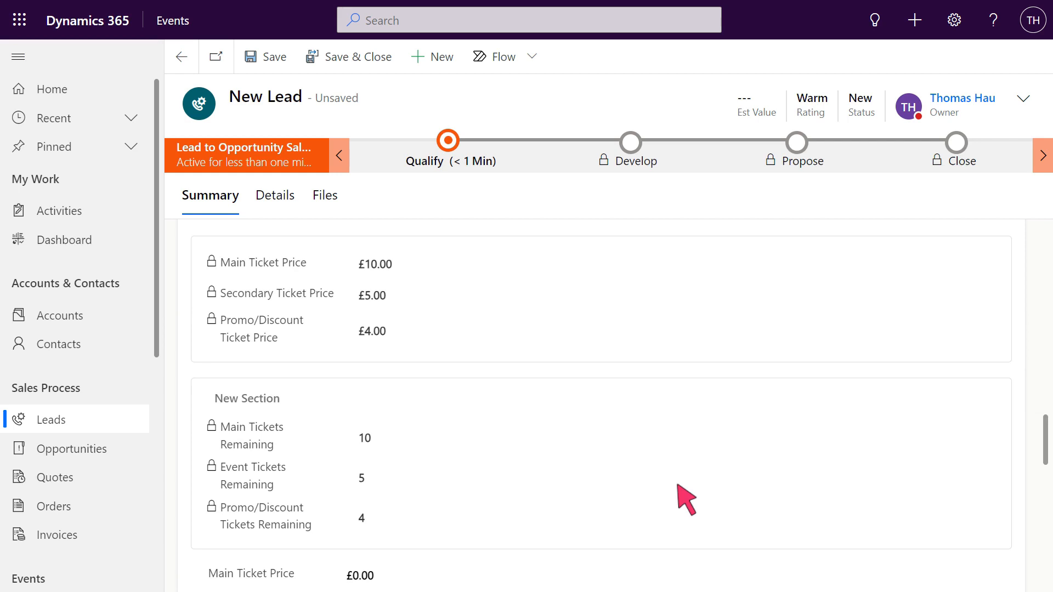
{"action": "scroll", "coordinate": [626, 302], "scroll_direction": "down", "scroll_amount": 2}
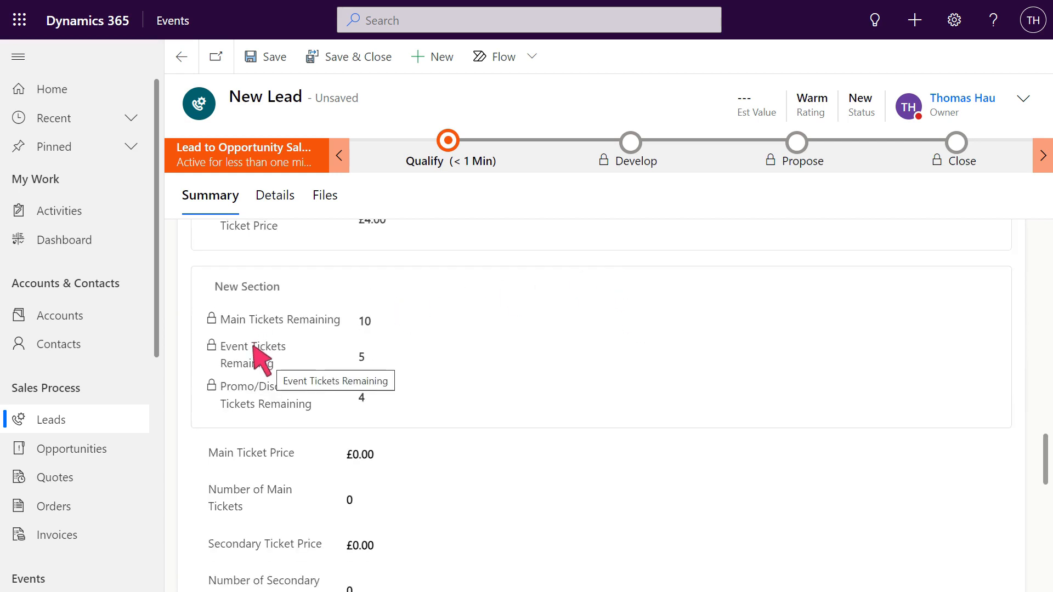
{"action": "scroll", "coordinate": [261, 378], "scroll_direction": "up", "scroll_amount": 1}
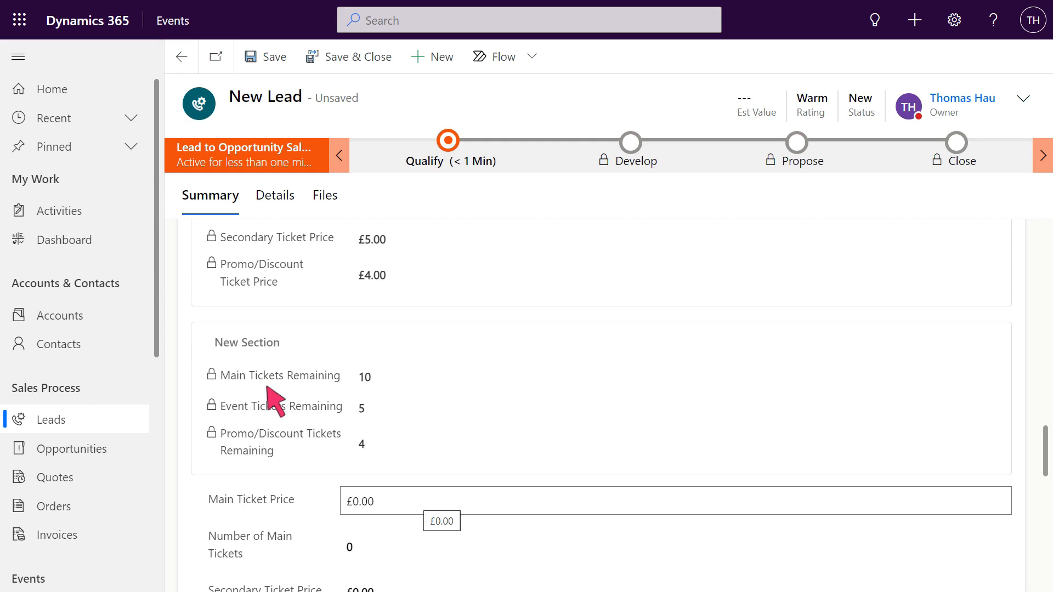
Set Main Ticket Price to 10 and Number of Main Tickets to 2.
{"action": "left_click", "coordinate": [677, 502]}
{"action": "type", "text": "10"}
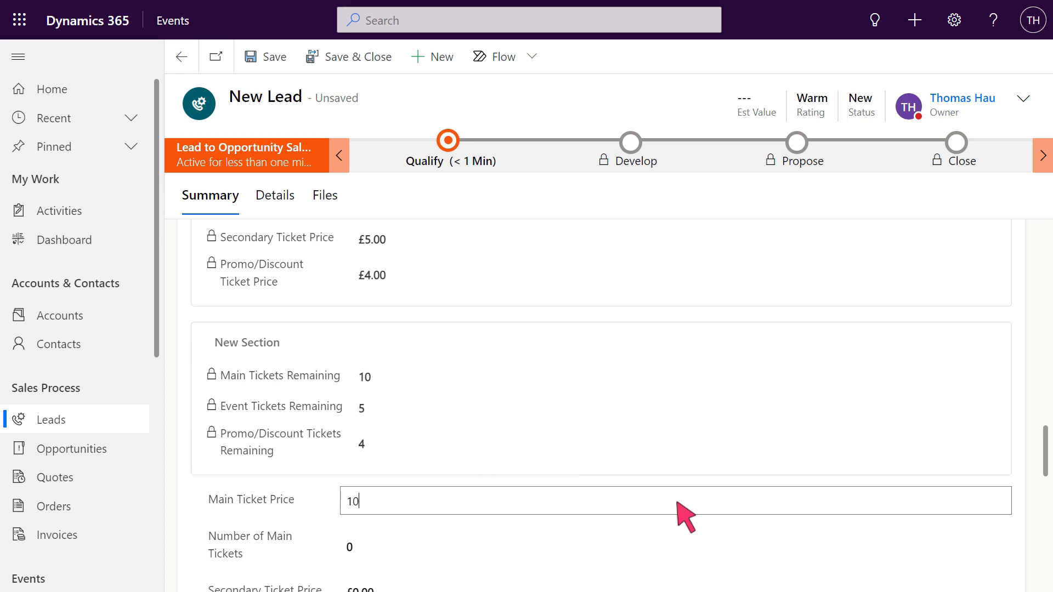
{"action": "scroll", "coordinate": [686, 516], "scroll_direction": "down", "scroll_amount": 2}
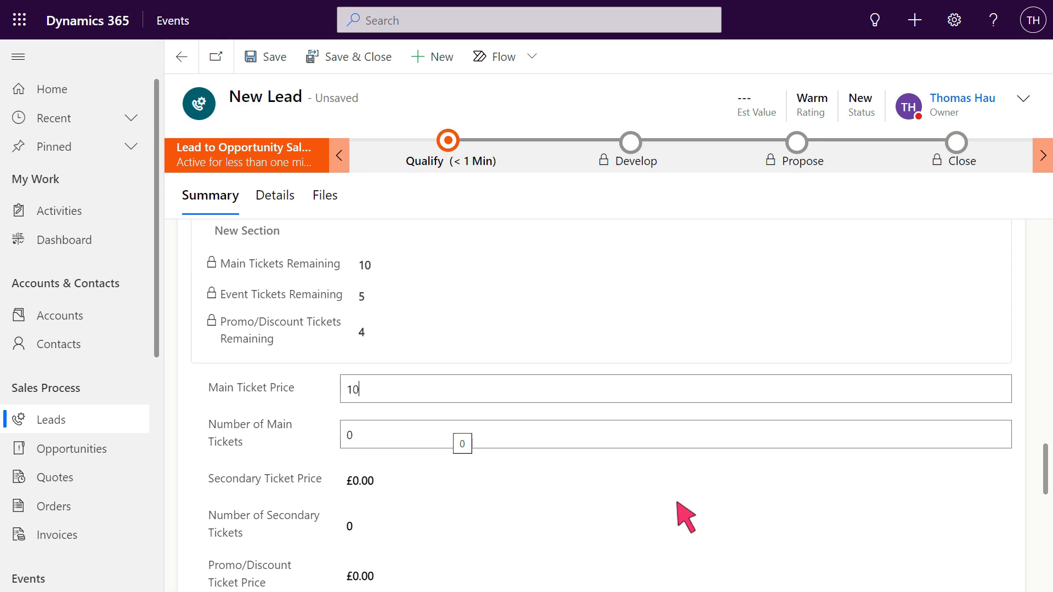
{"action": "left_click", "coordinate": [677, 436]}
{"action": "type", "text": "2"}
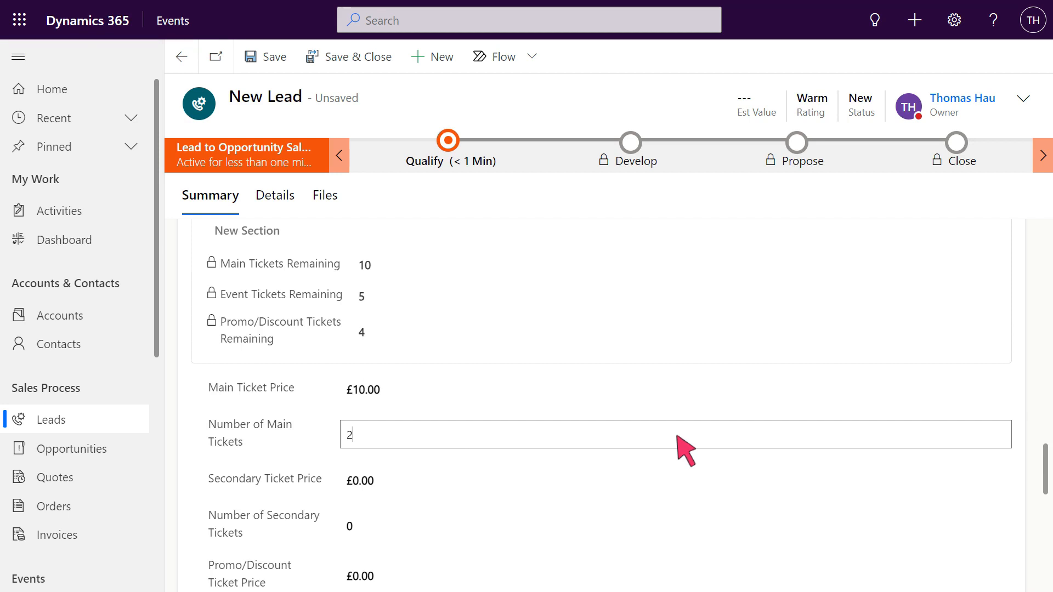
{"action": "scroll", "coordinate": [678, 436], "scroll_direction": "down", "scroll_amount": 1}
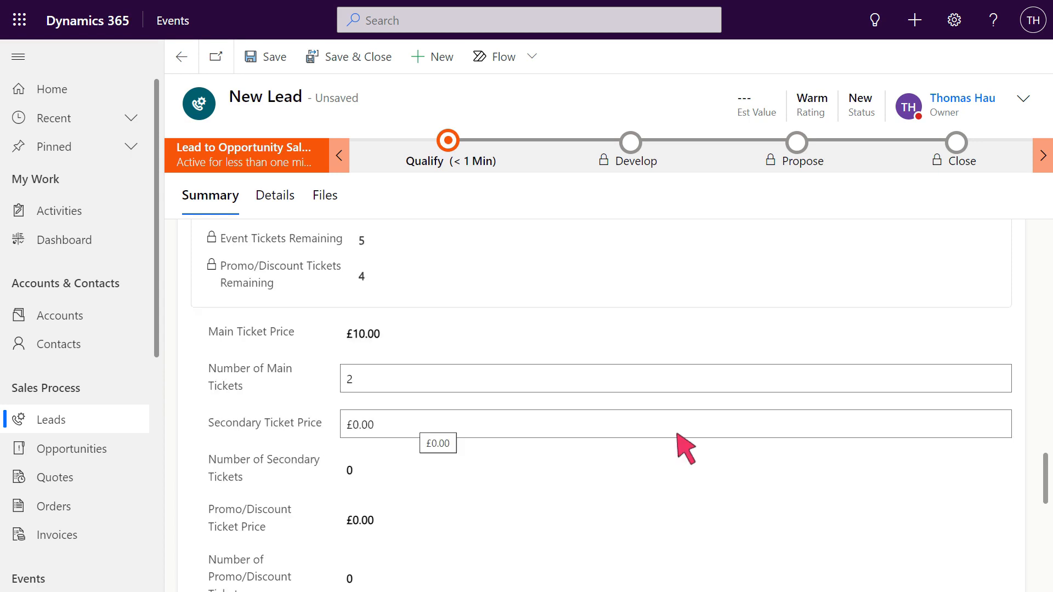
{"action": "left_click", "coordinate": [677, 427]}
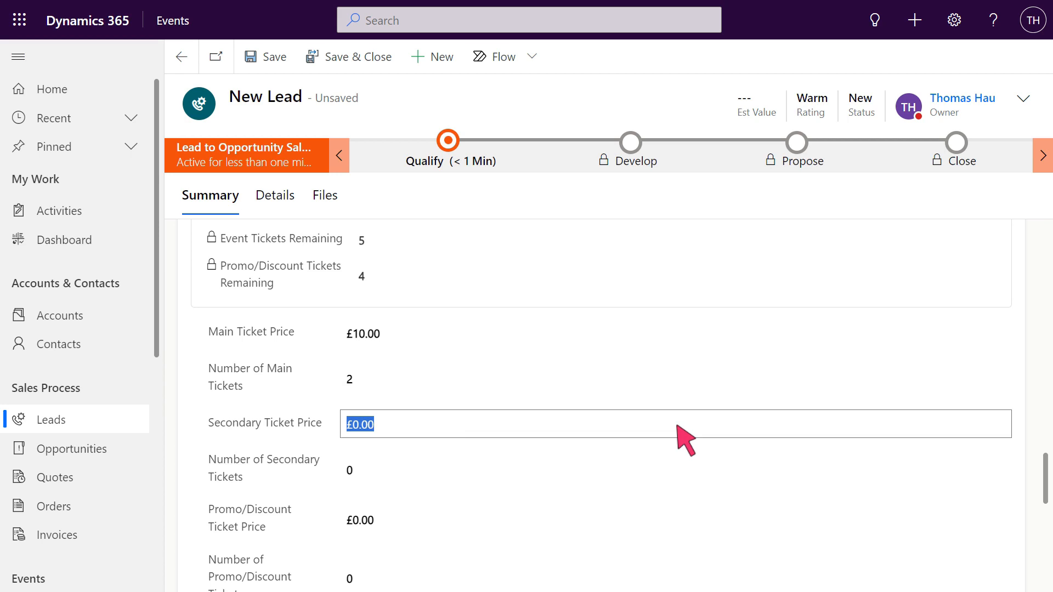
Enter secondary price 3 with 1 ticket and promo price 2 with 1 ticket, then save.
{"action": "type", "text": "3"}
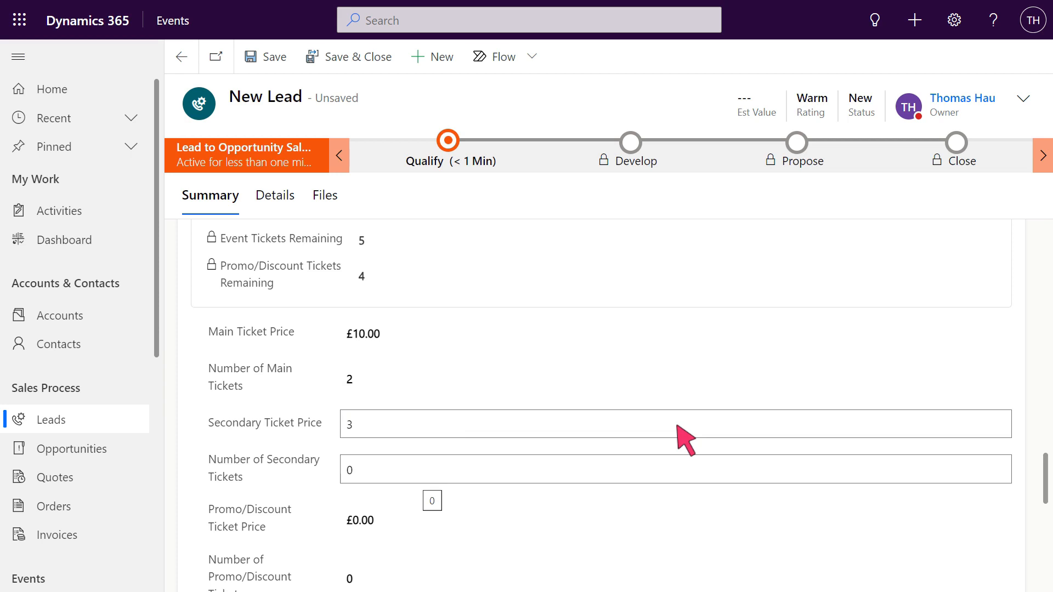
{"action": "left_click", "coordinate": [678, 472]}
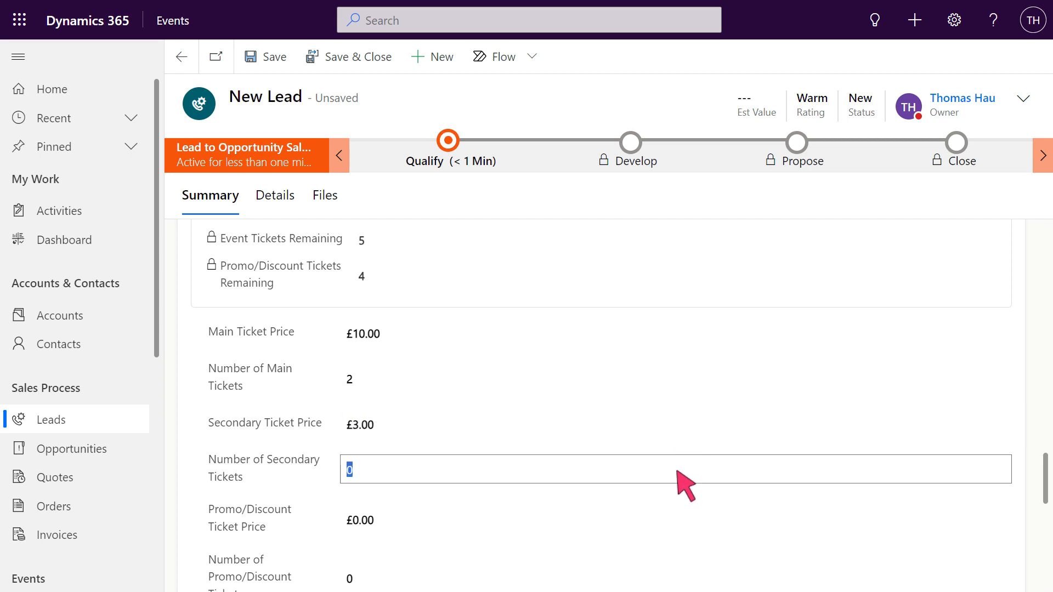
{"action": "type", "text": "1"}
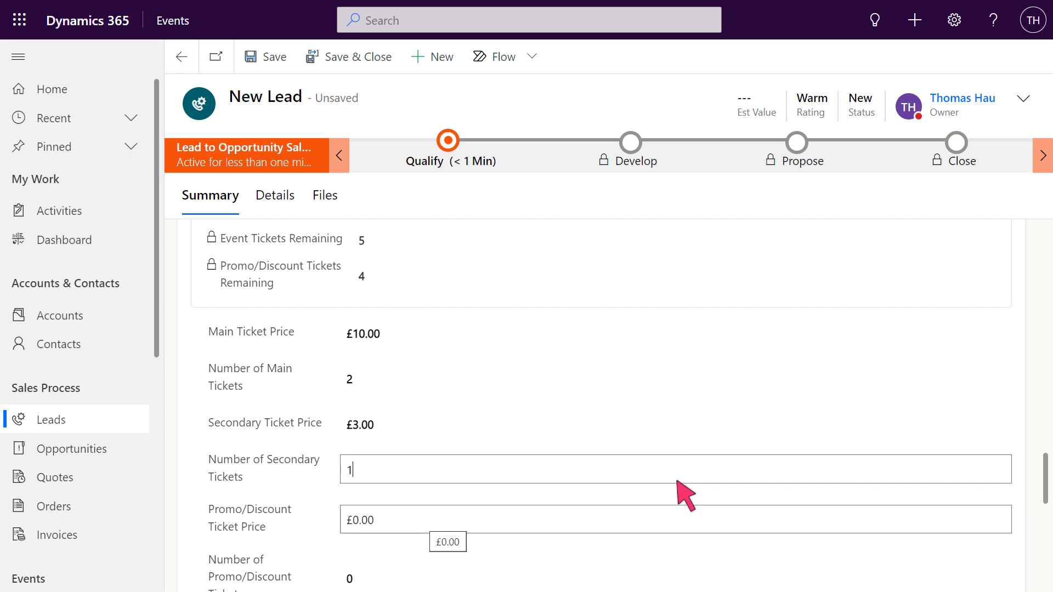
{"action": "left_click", "coordinate": [677, 520]}
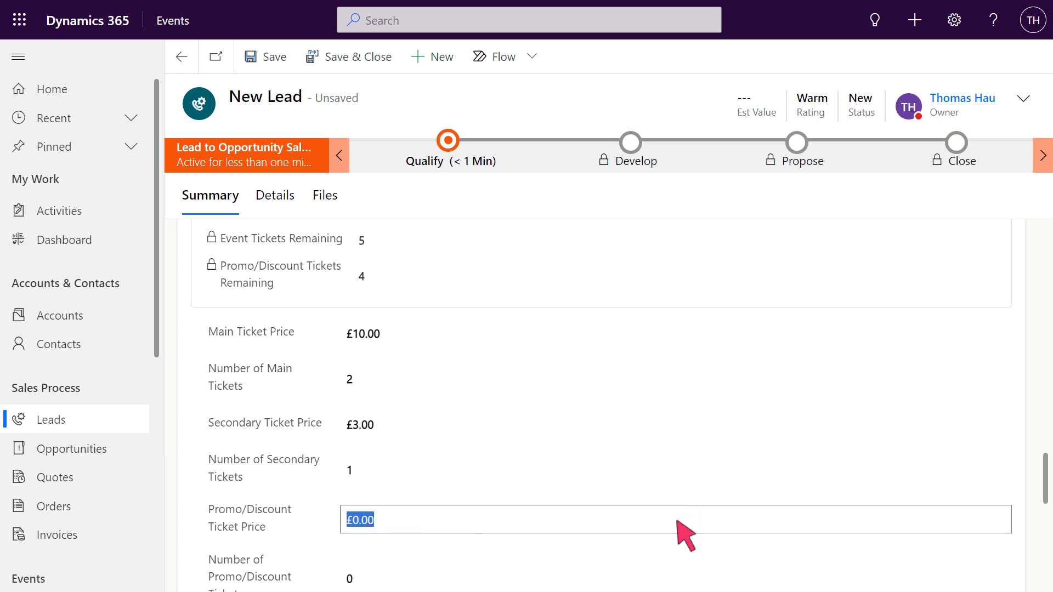
{"action": "type", "text": "2"}
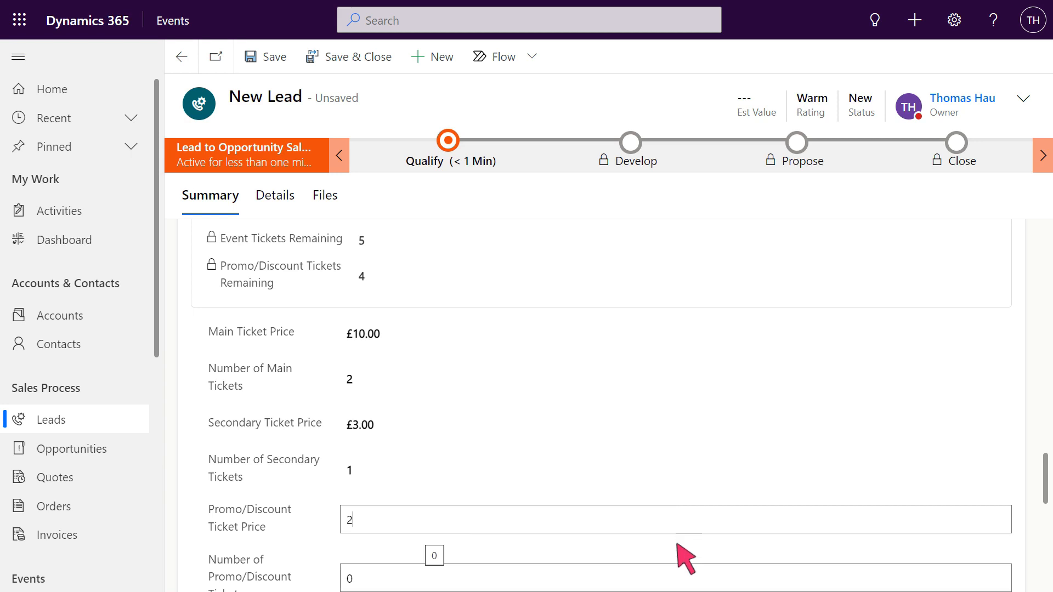
{"action": "left_click", "coordinate": [679, 580]}
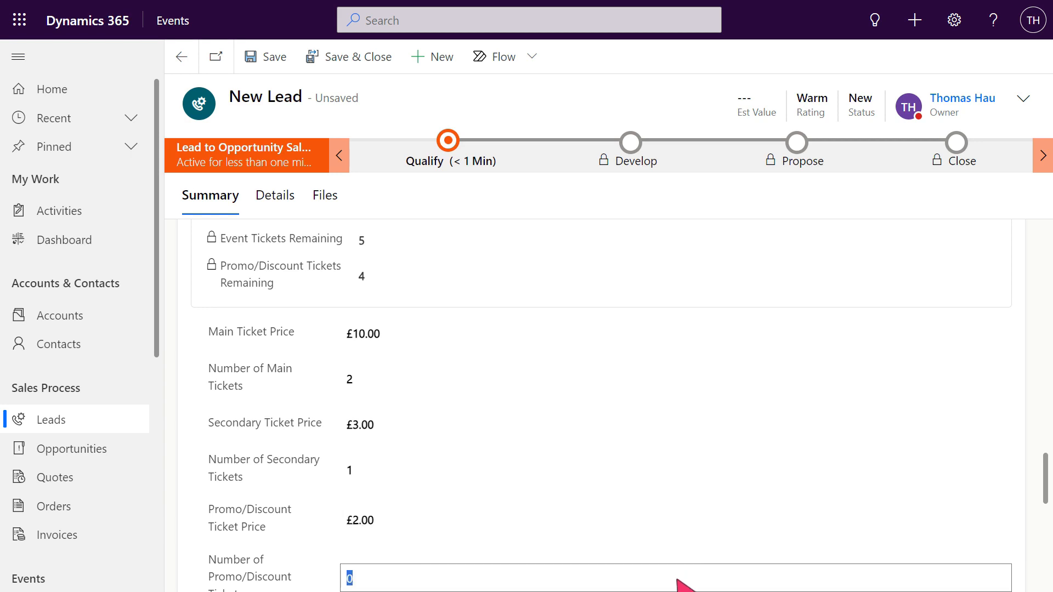
{"action": "type", "text": "1"}
{"action": "key", "text": "ctrl+s"}
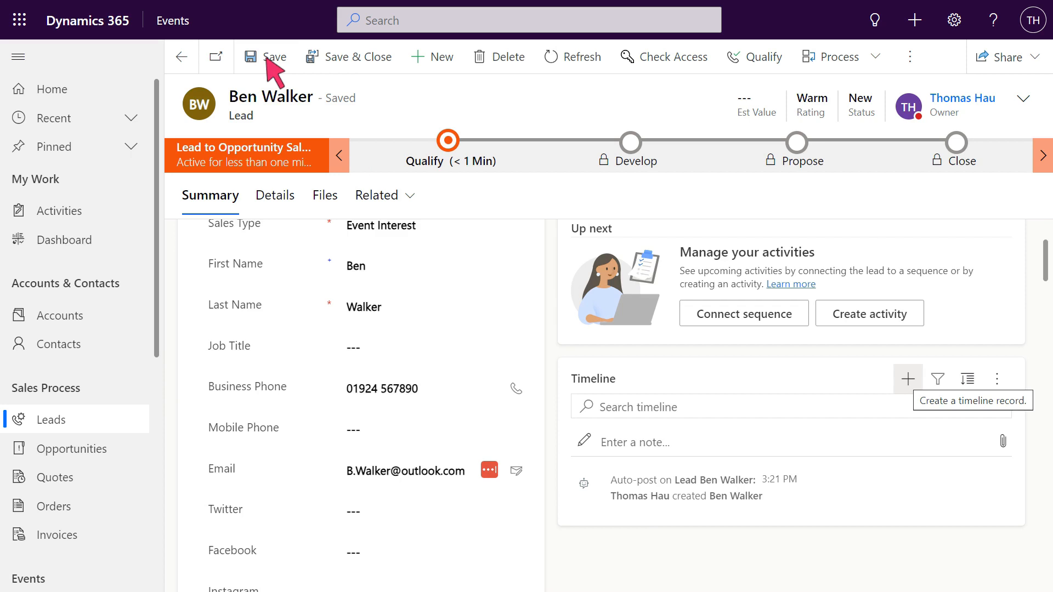
Log a phone call whose subject and description note speaking to the contact about the event.
{"action": "left_click", "coordinate": [908, 380]}
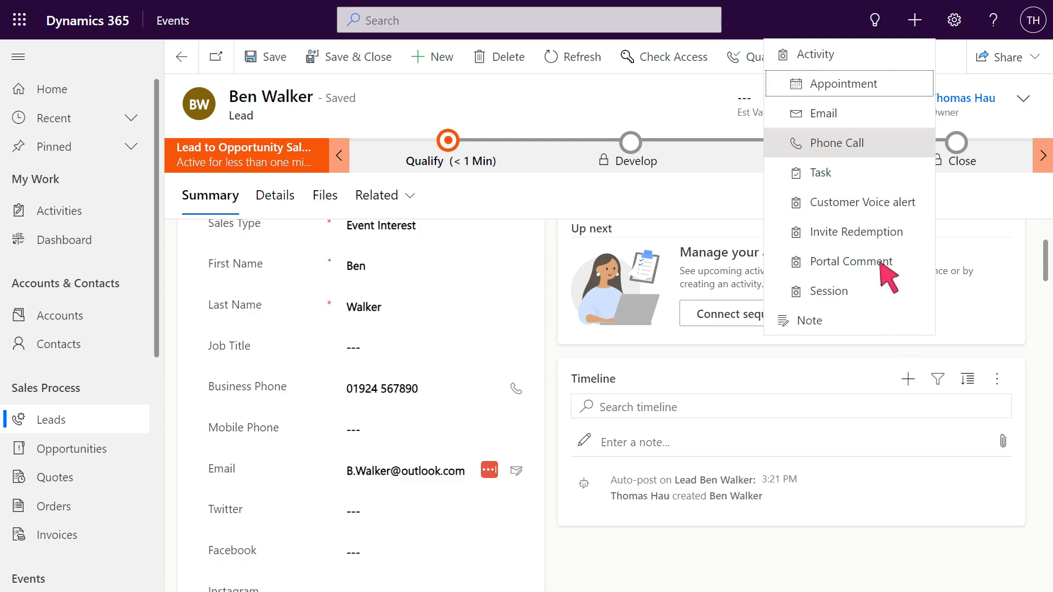
{"action": "left_click", "coordinate": [853, 144]}
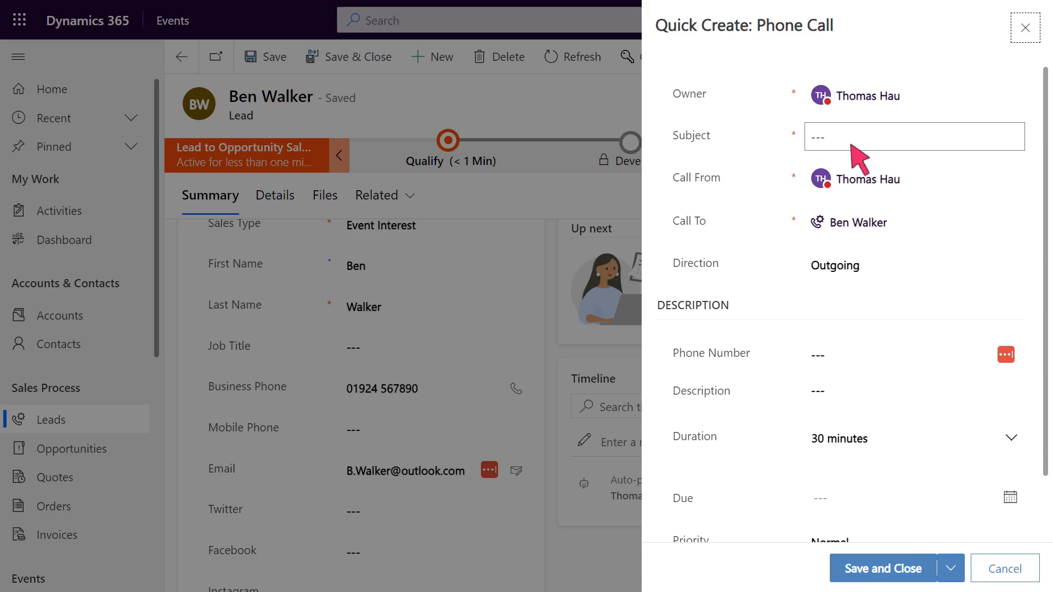
{"action": "left_click", "coordinate": [921, 144]}
{"action": "type", "text": "Speaking to Ben about Event"}
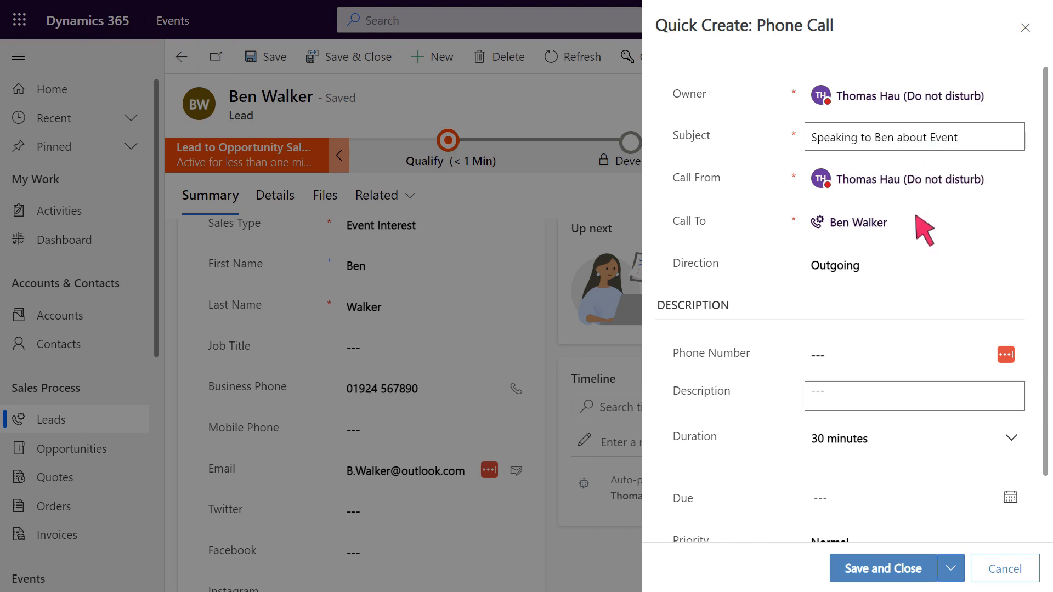
{"action": "left_click", "coordinate": [916, 398]}
{"action": "type", "text": "S"}
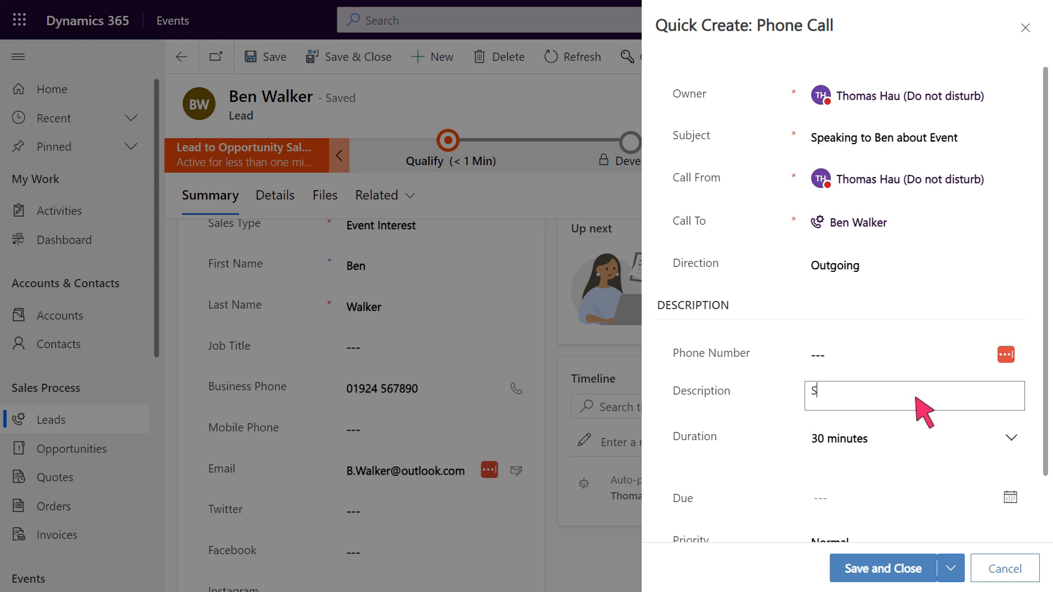
{"action": "type", "text": "peaking to Ben"}
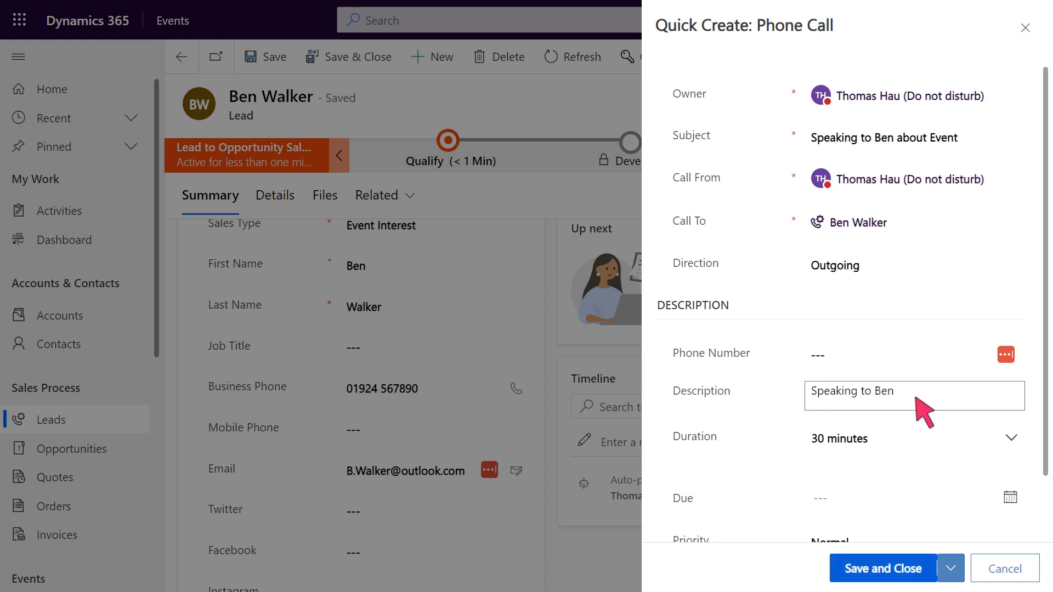
{"action": "left_click", "coordinate": [891, 569]}
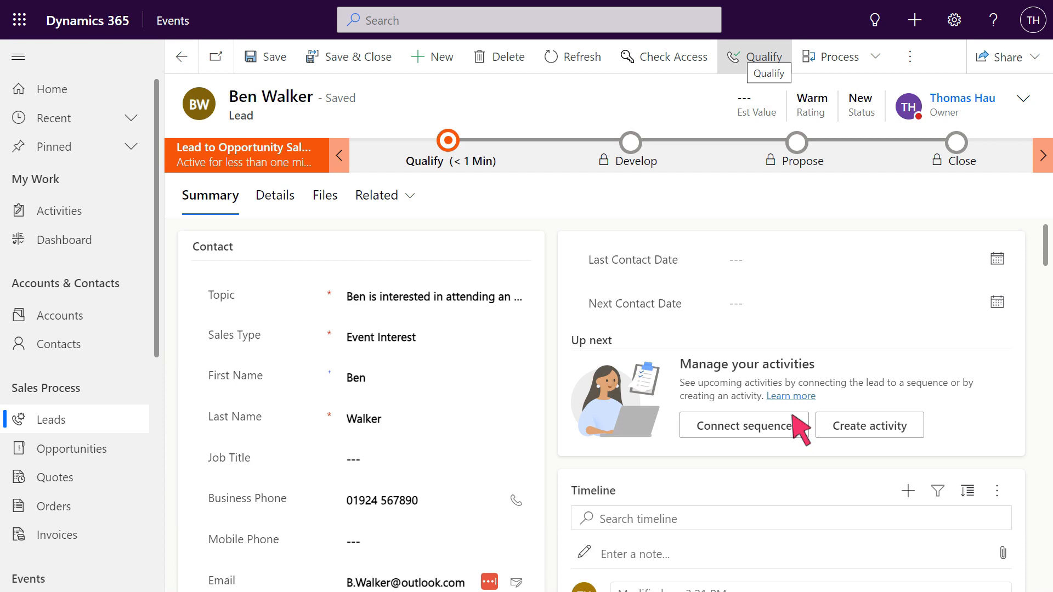
Qualify the lead to create a contact and an opportunity.
{"action": "left_click", "coordinate": [765, 56]}
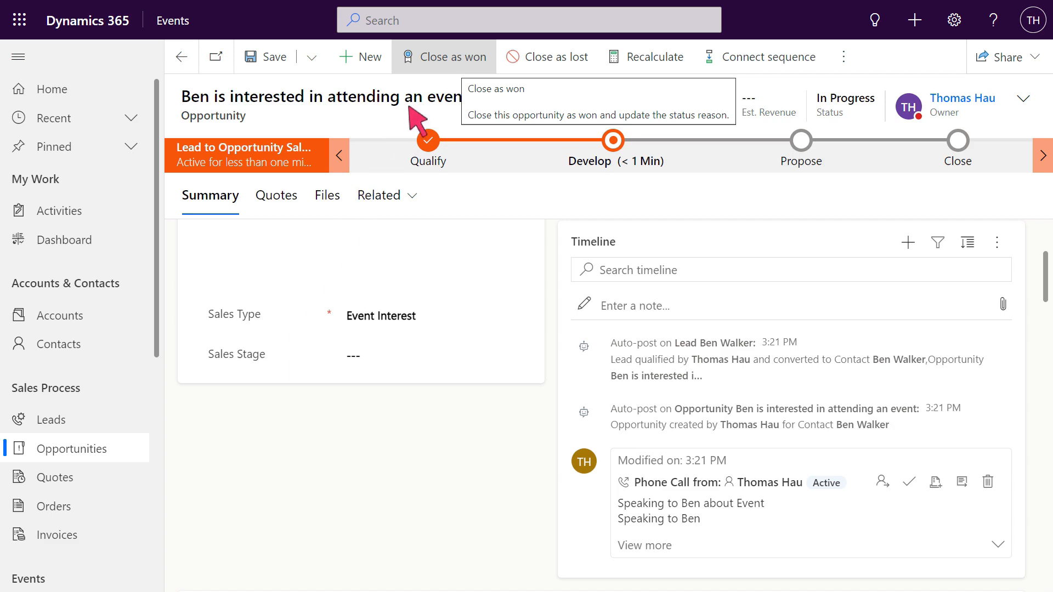
Close the opportunity as won, accepting the default dialog values.
{"action": "left_click", "coordinate": [445, 58]}
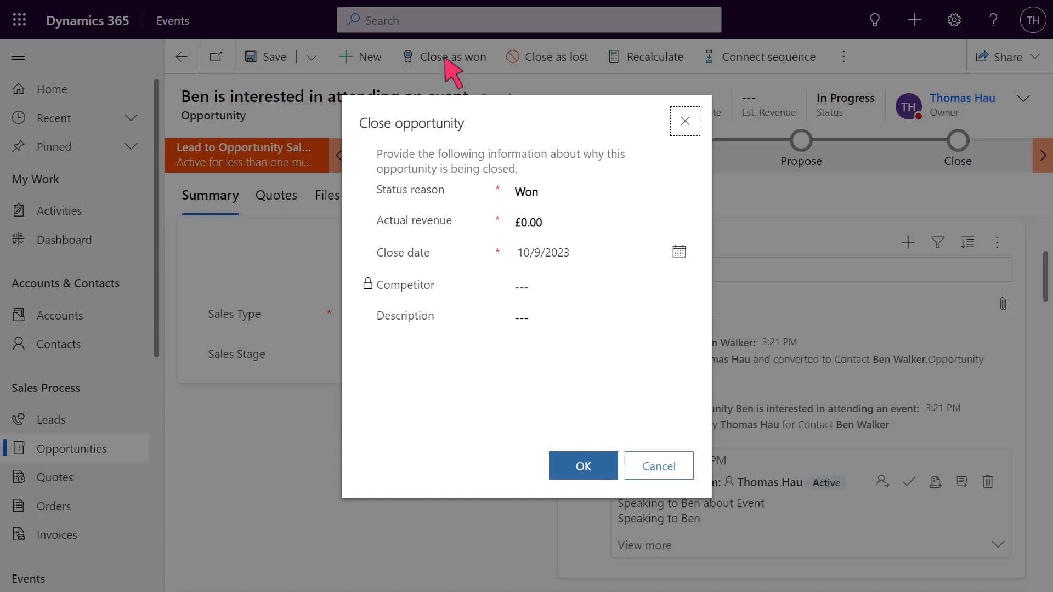
{"action": "left_click", "coordinate": [585, 467]}
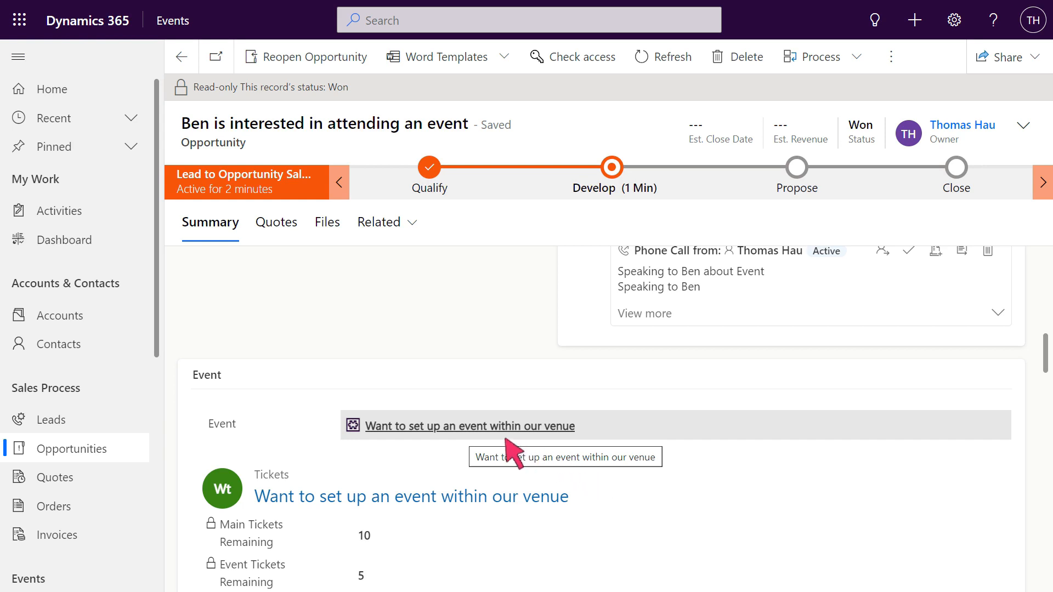
Open the linked event record and review its purchased and remaining tickets.
{"action": "left_click", "coordinate": [482, 429]}
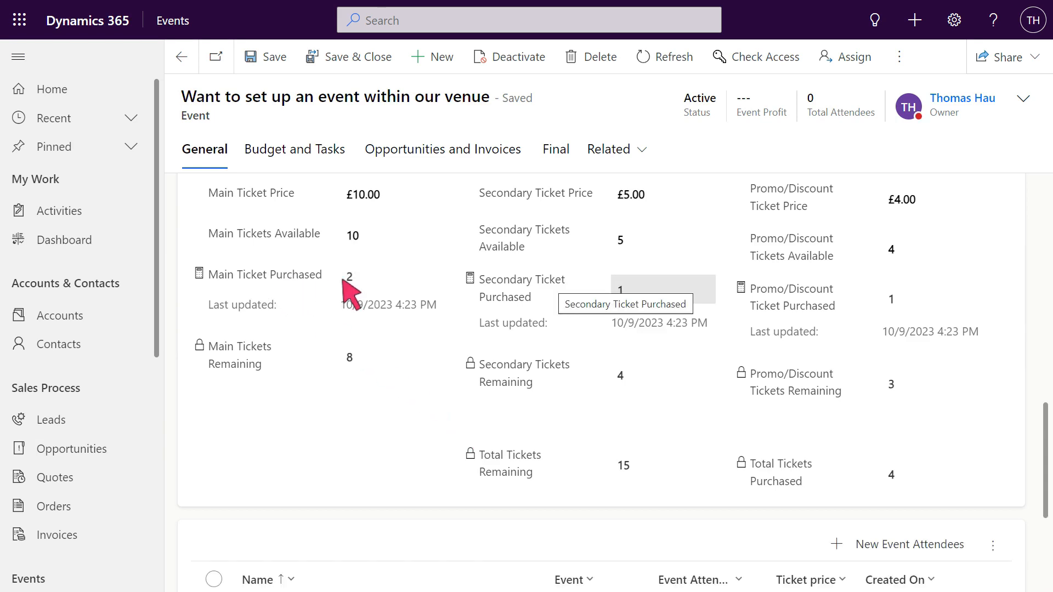
{"action": "scroll", "coordinate": [518, 477], "scroll_direction": "down", "scroll_amount": 4}
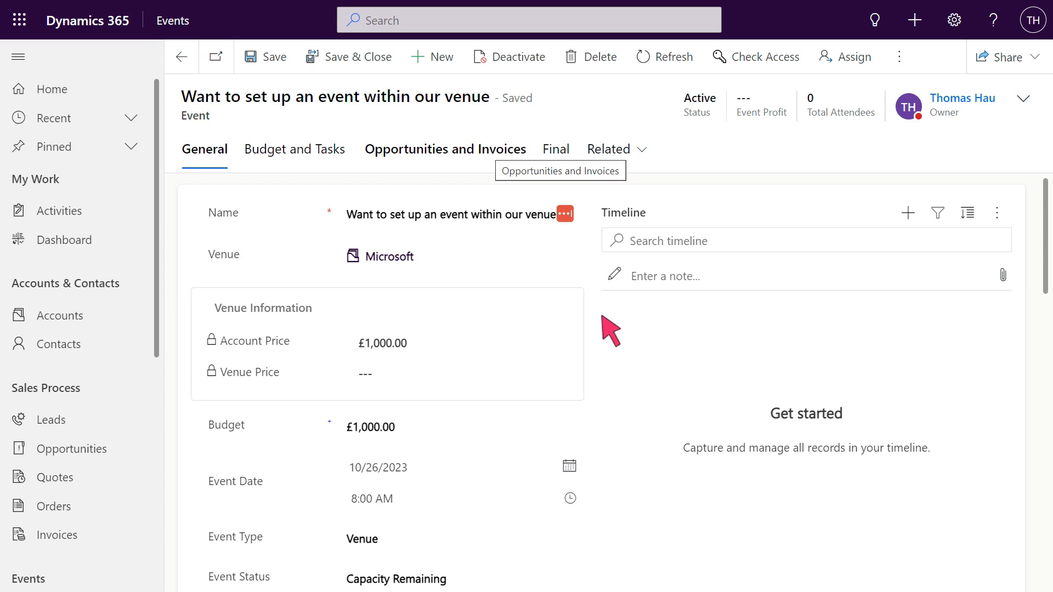
Set Create Attendee Invoice to Yes, save and refresh, then open the £29.00 invoice.
{"action": "left_click", "coordinate": [447, 157]}
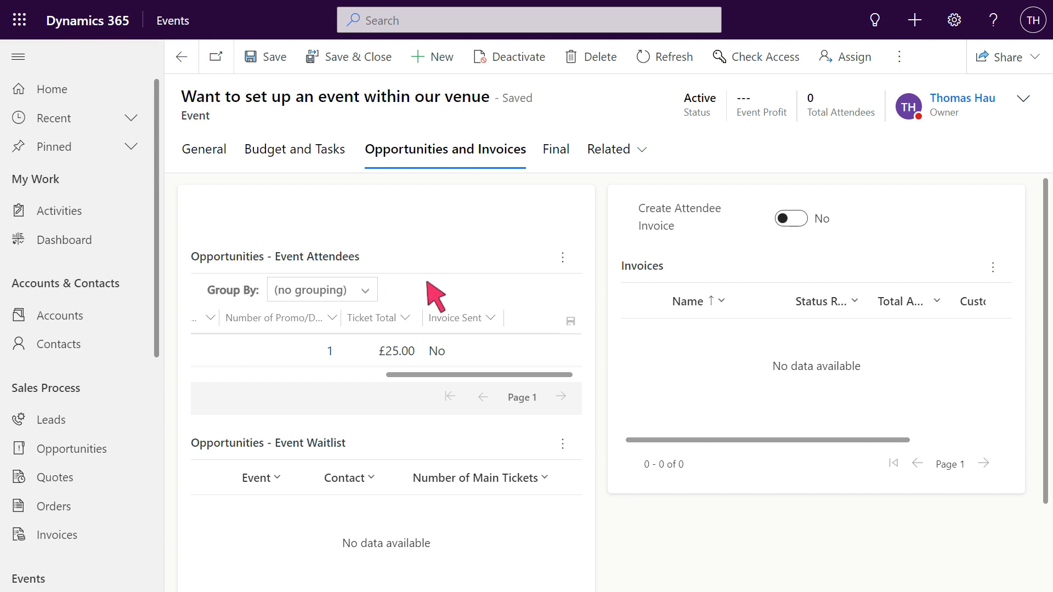
{"action": "left_click", "coordinate": [792, 219]}
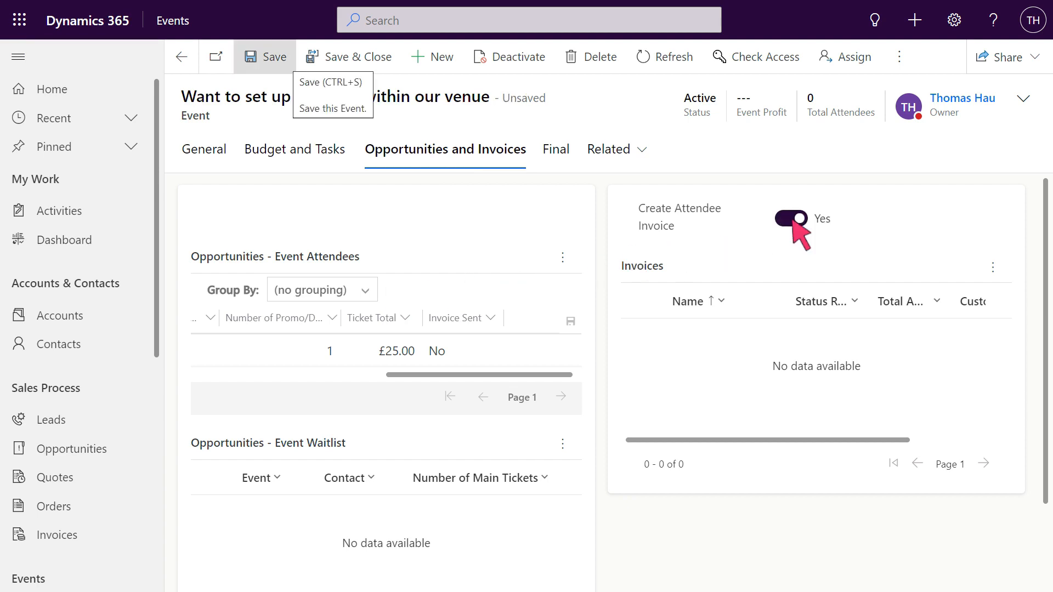
{"action": "left_click", "coordinate": [266, 57]}
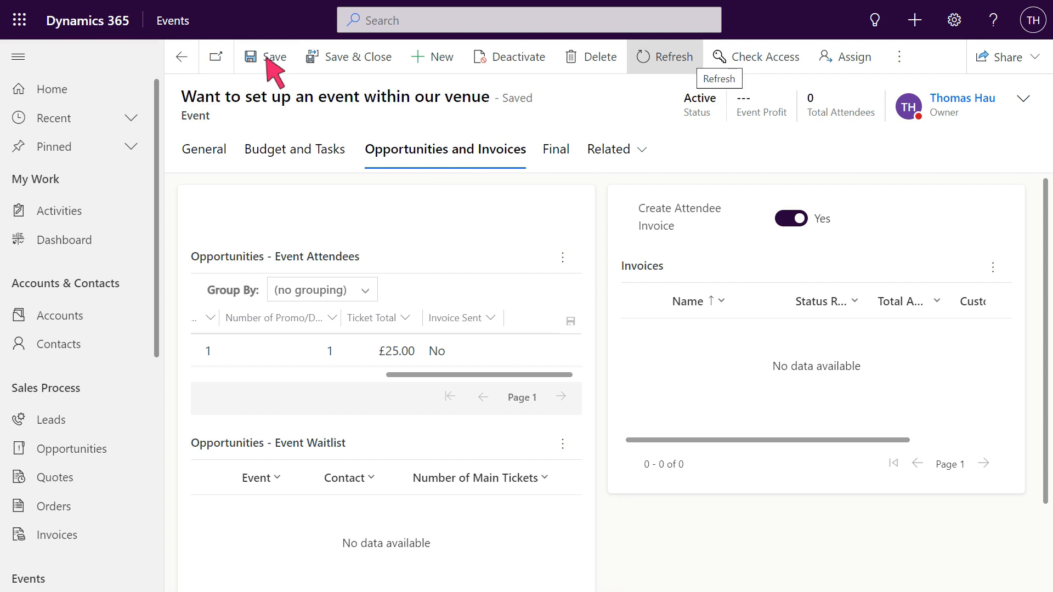
{"action": "left_click", "coordinate": [667, 57]}
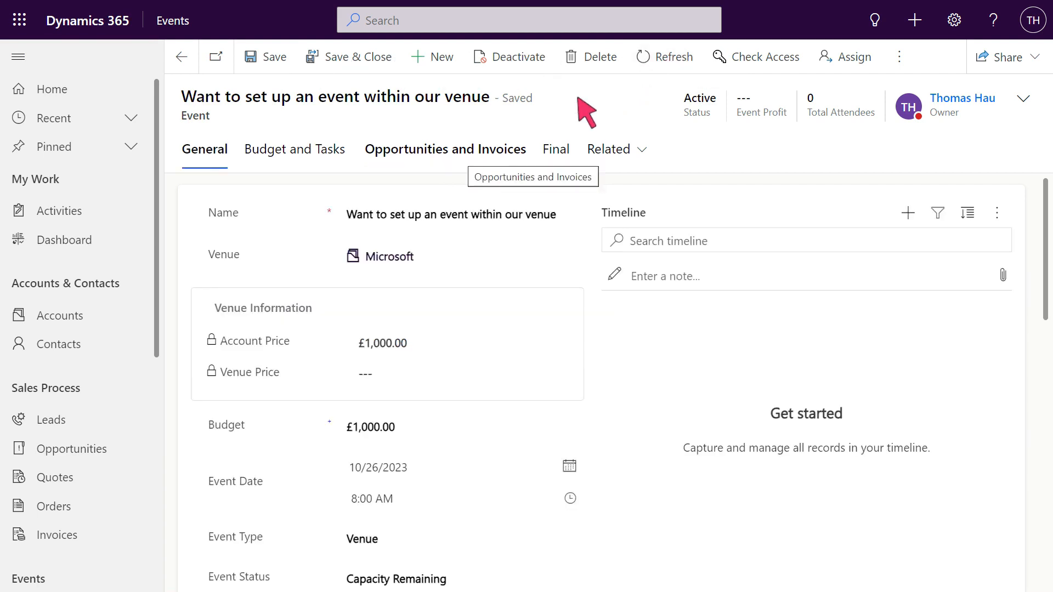
{"action": "left_click", "coordinate": [448, 158]}
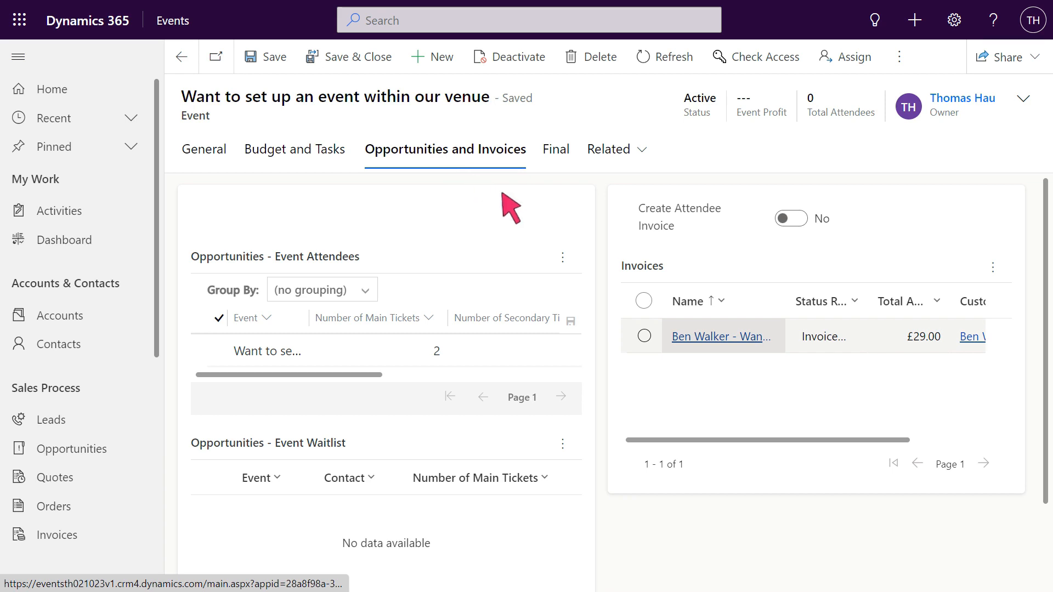
{"action": "left_click", "coordinate": [726, 337]}
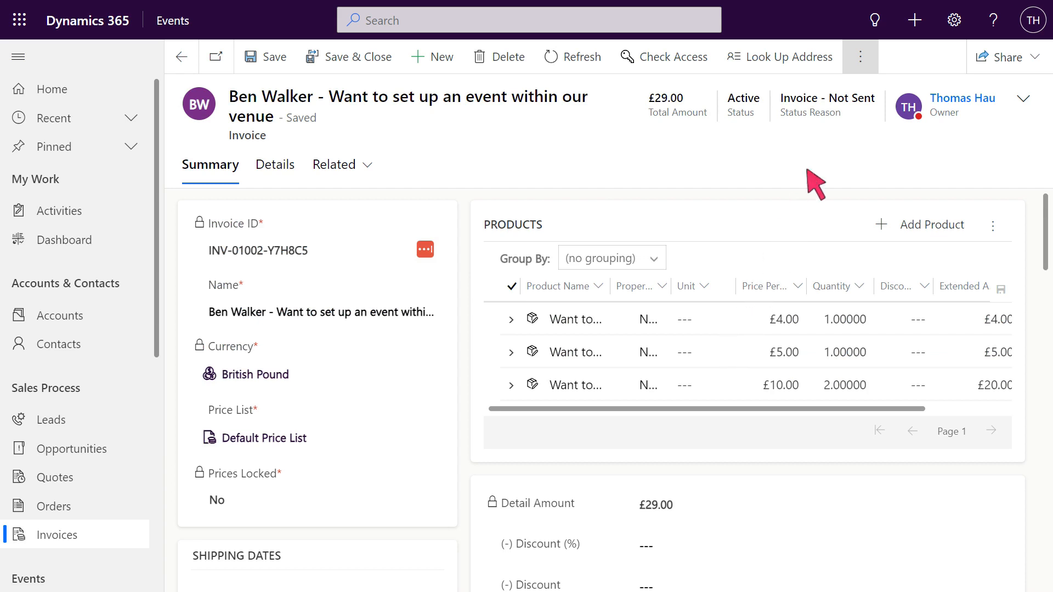
After glancing at the Word template options, start marking the £29.00 invoice as Invoice Paid.
{"action": "left_click", "coordinate": [860, 56]}
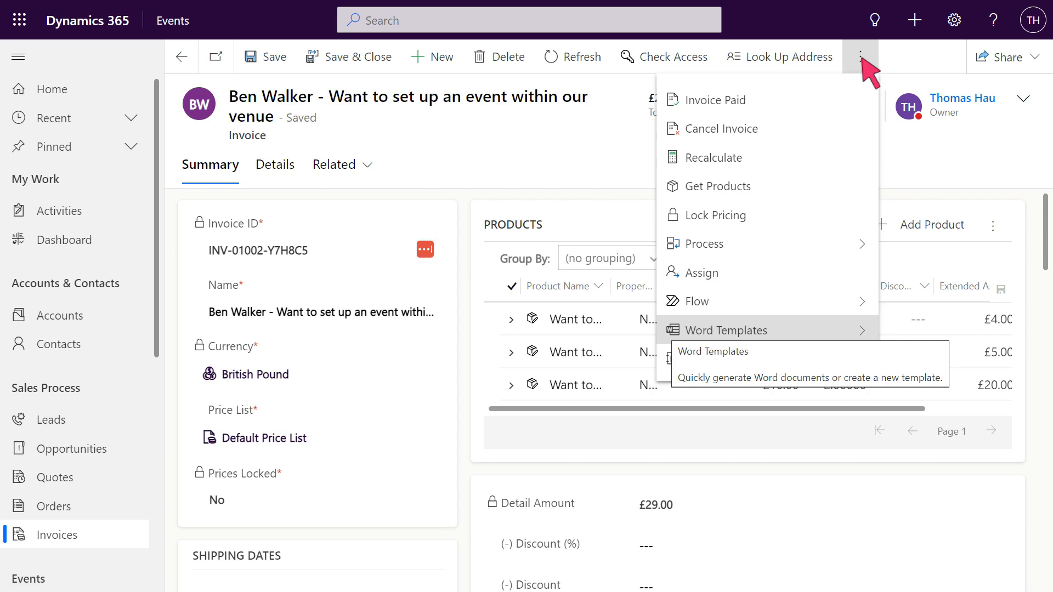
{"action": "left_click", "coordinate": [770, 331]}
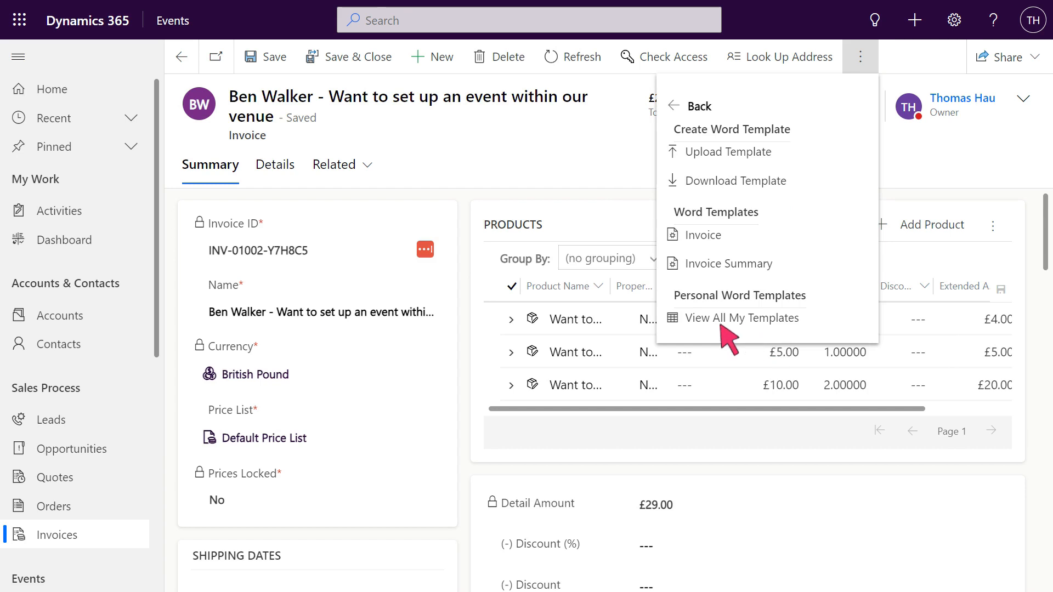
{"action": "left_click", "coordinate": [527, 298]}
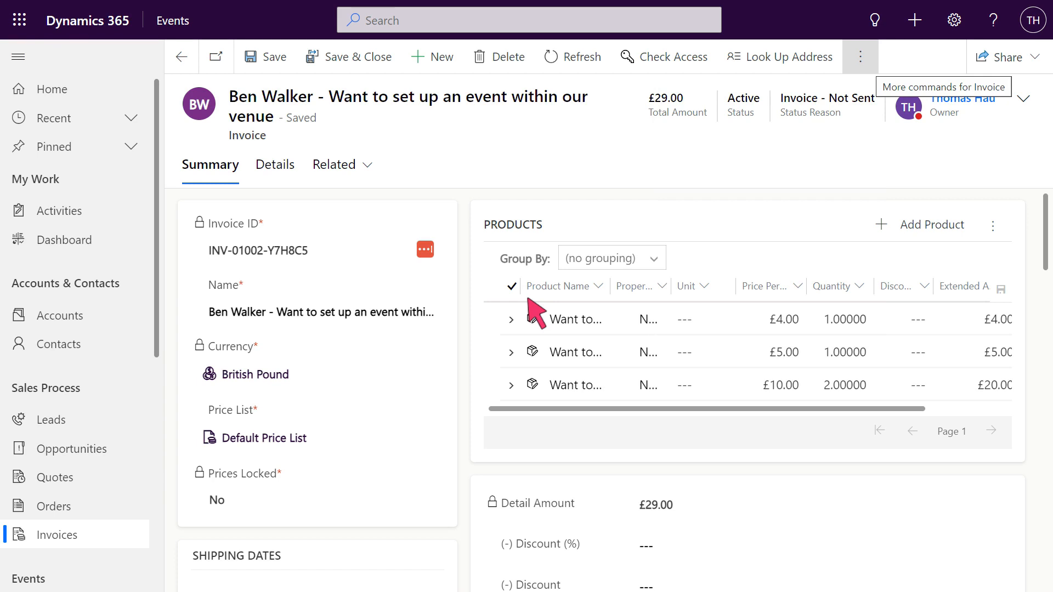
{"action": "left_click", "coordinate": [861, 57]}
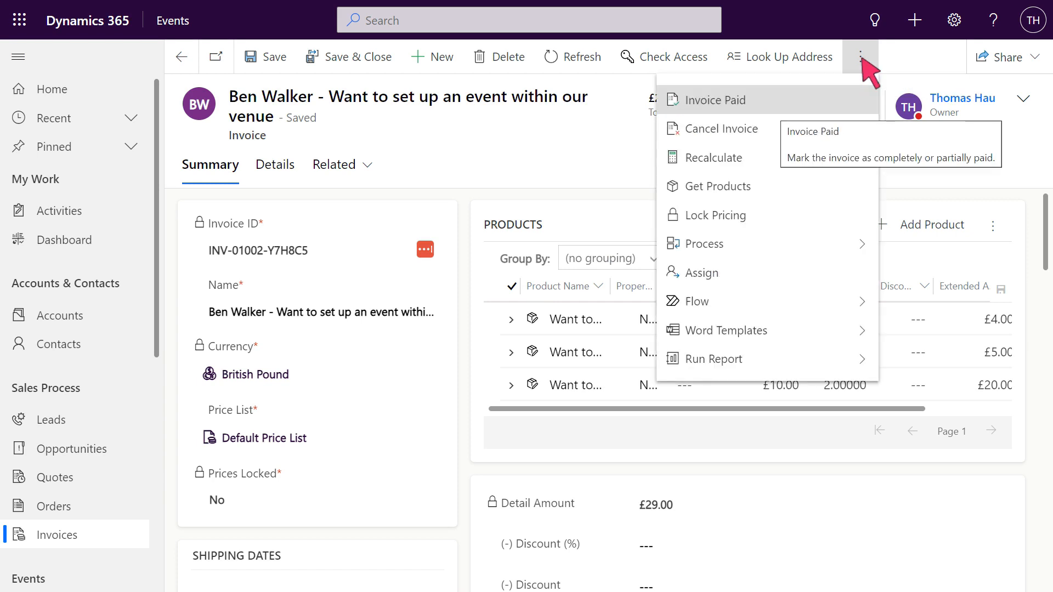
{"action": "left_click", "coordinate": [796, 106]}
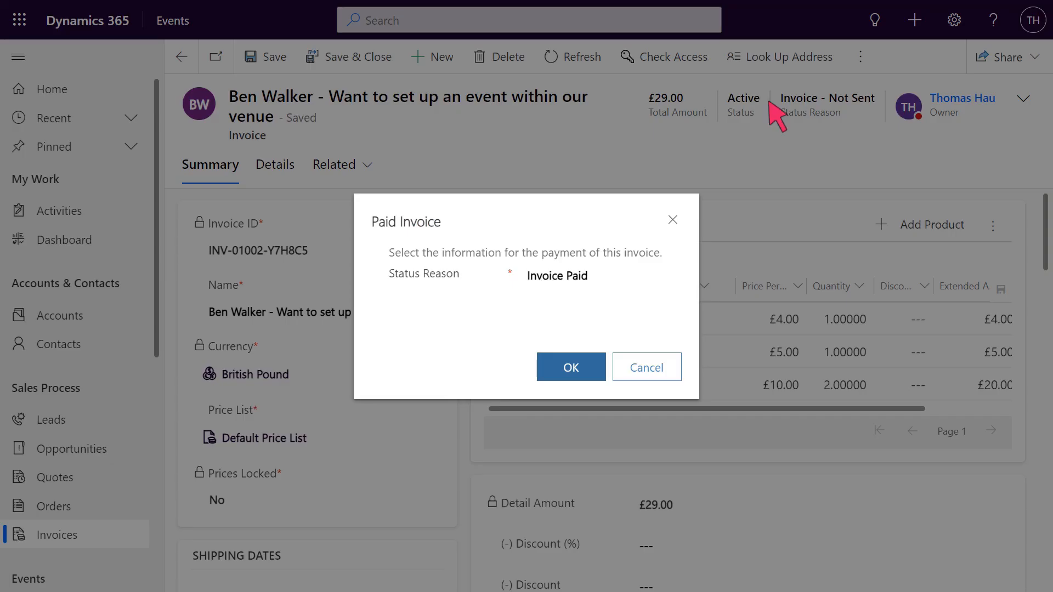